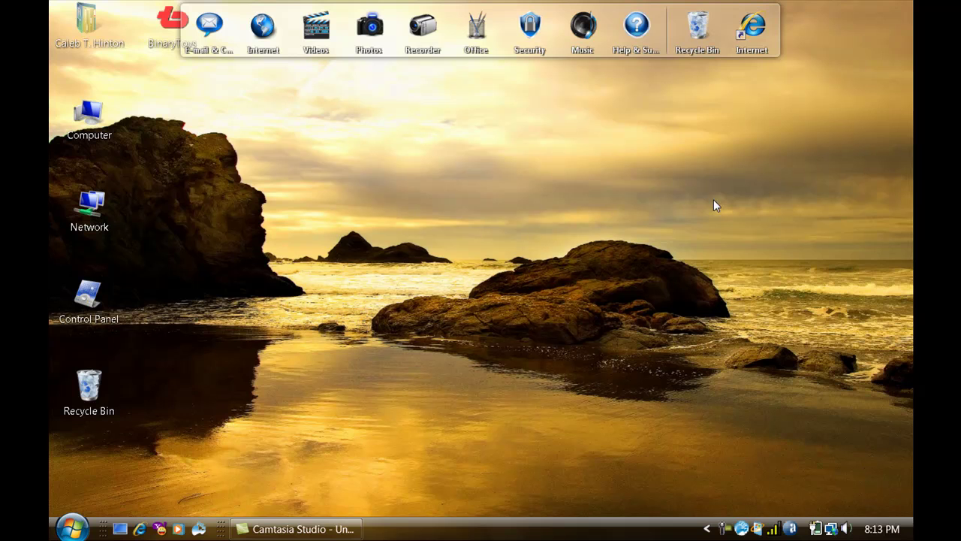
Step: Cycle through the open windows and minimize Camtasia Studio to return to the desktop
key("super+Tab")
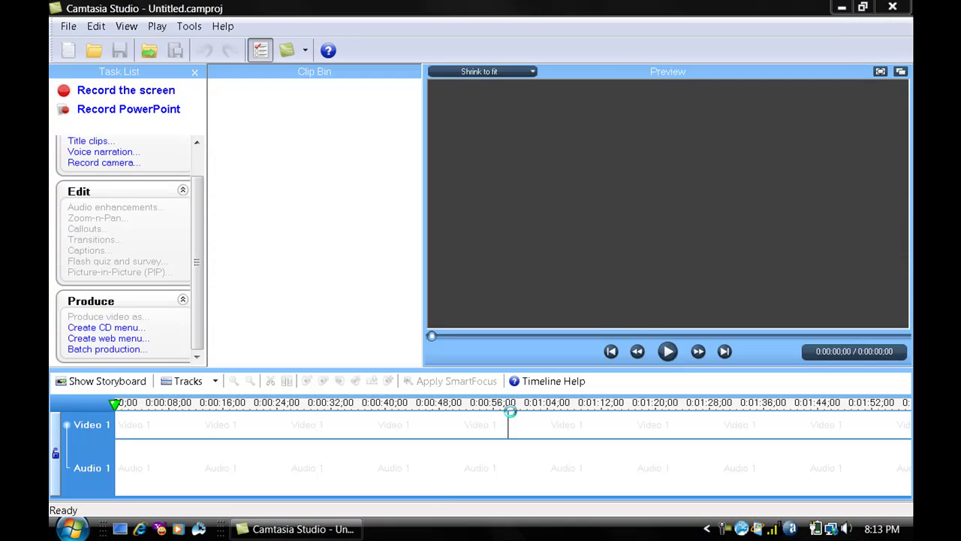
key("super+Tab")
key("super+Tab")
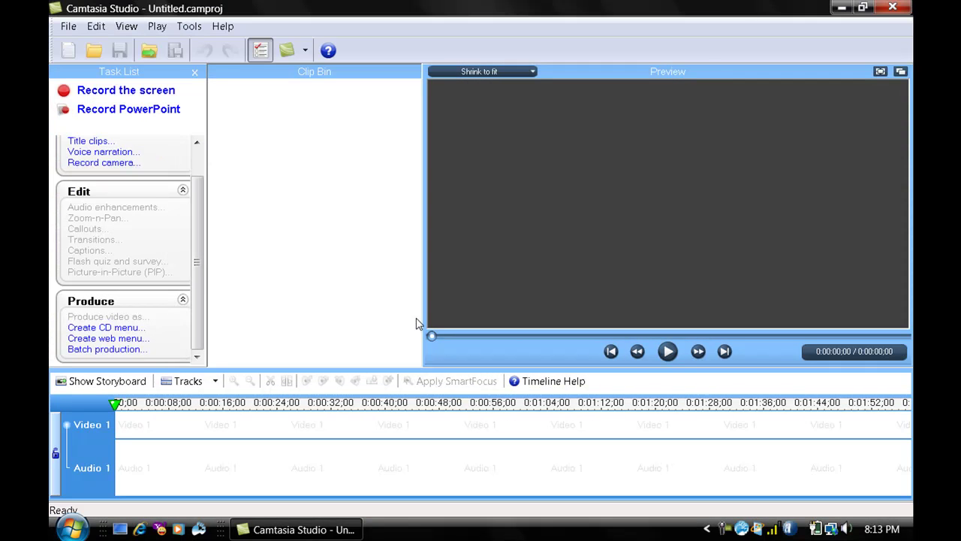
key("super+Tab")
left_click(842, 7)
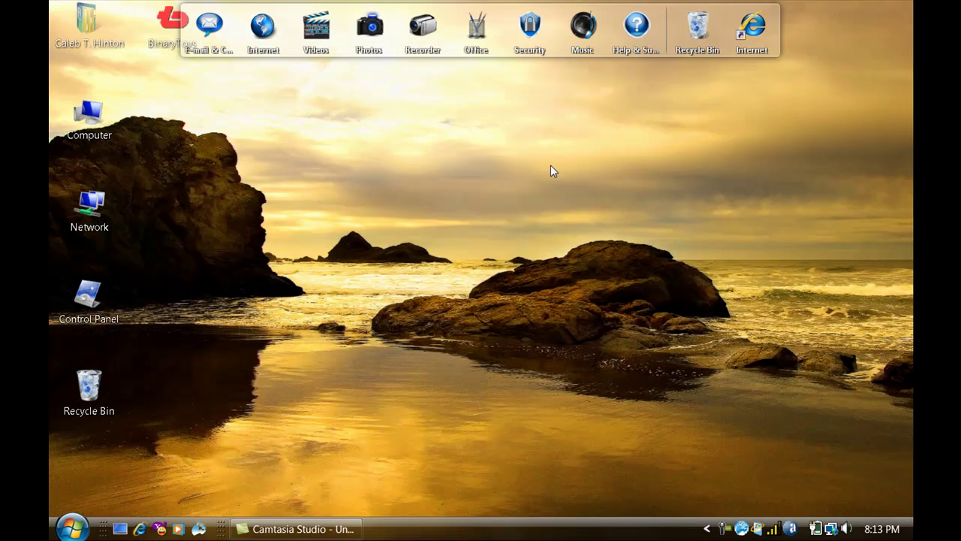
Step: Open the Desktop Background settings from the desktop's personalization options, and briefly open and close the Games folder
right_click(507, 398)
left_click(529, 388)
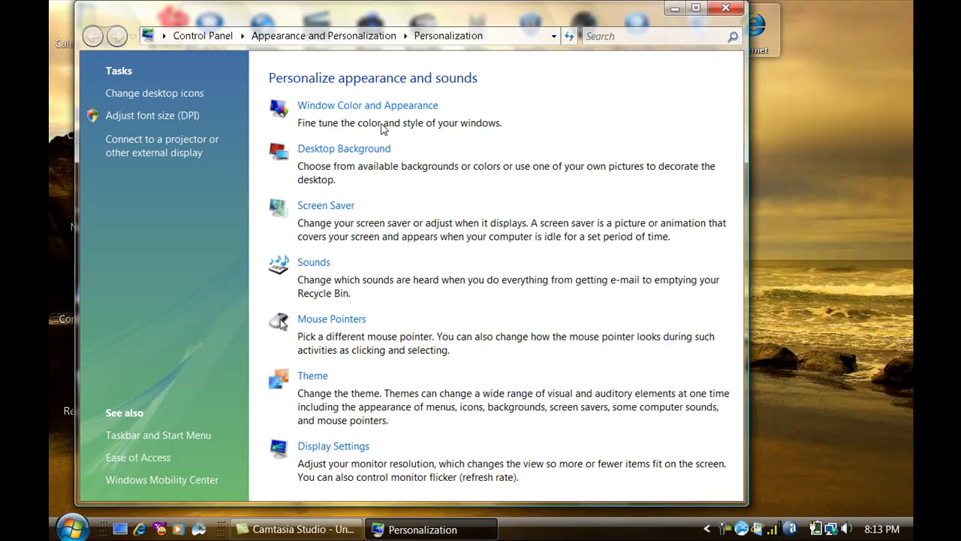
left_click_drag(324, 14, 328, 16)
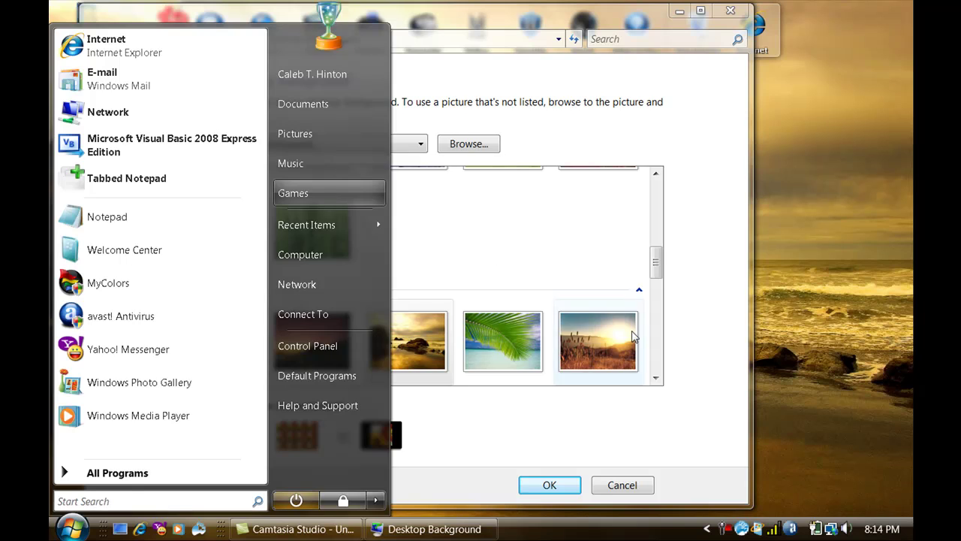
left_click(328, 199)
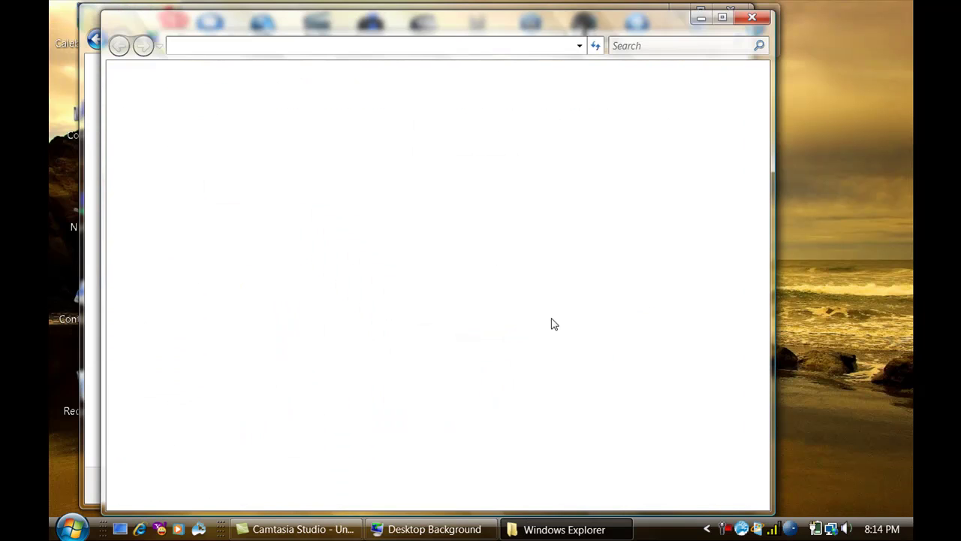
left_click(751, 17)
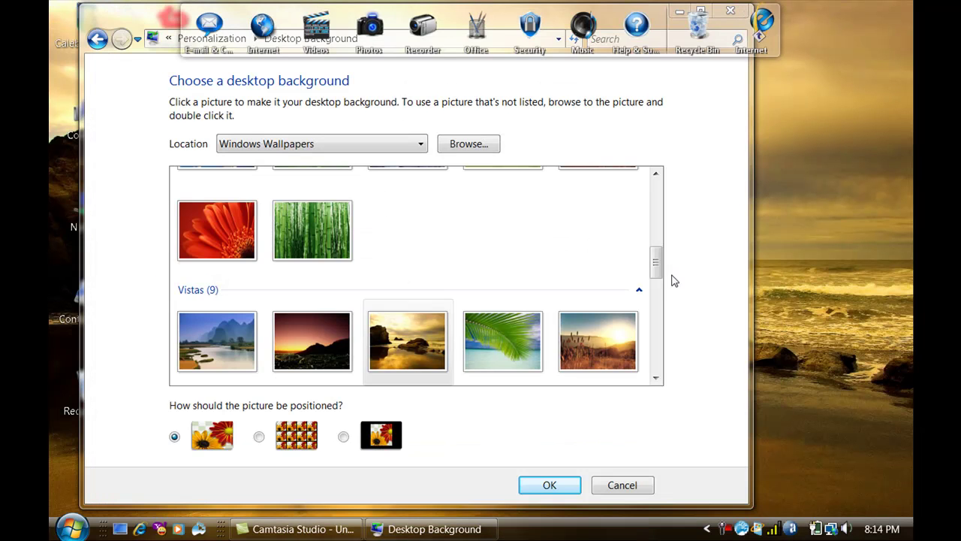
Step: Set the desktop background to the grassy dunes picture in the Widescreen group of Windows Wallpapers and close the settings window
left_click_drag(654, 249, 658, 304)
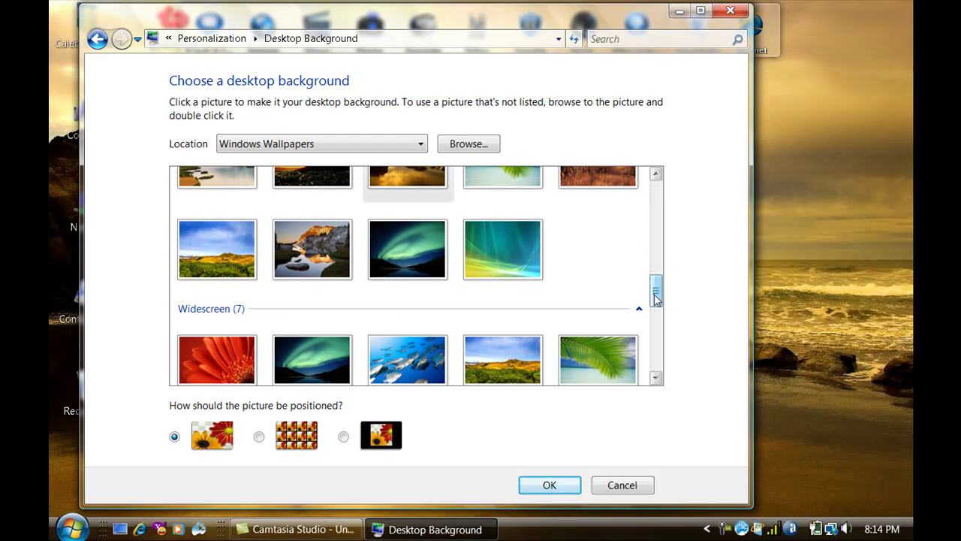
left_click(530, 276)
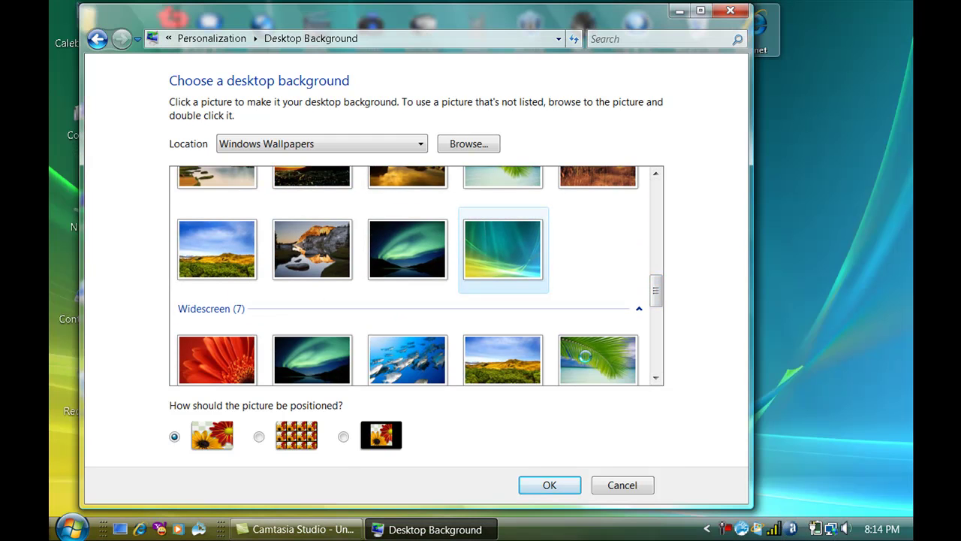
left_click(508, 362)
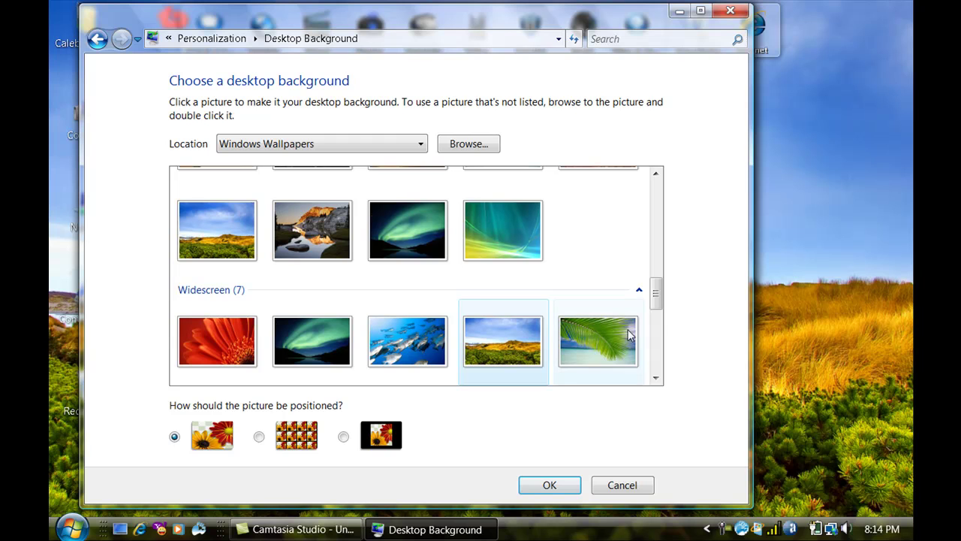
left_click(742, 20)
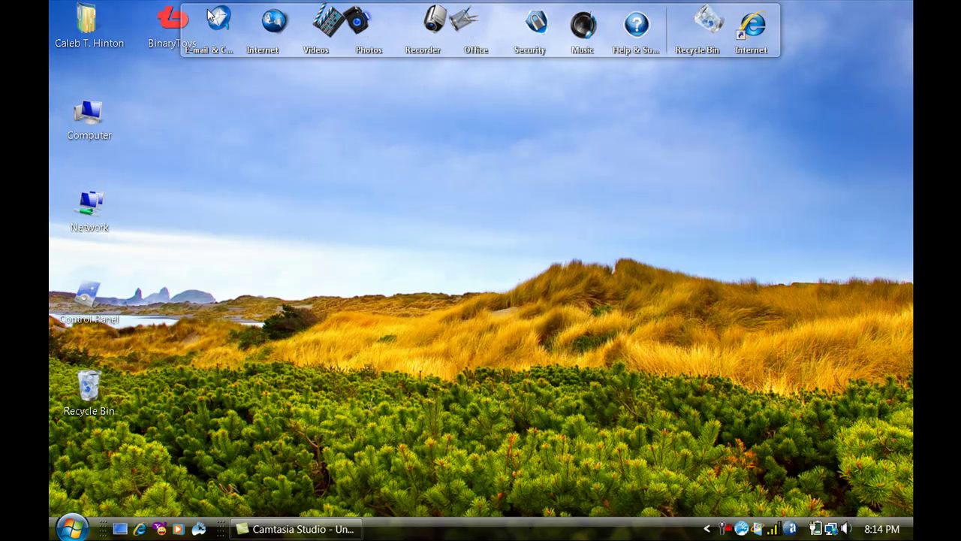
Step: Try to move the BinaryToys desktop item to the Recycle Bin, launching Internet Explorer meanwhile, and cancel the deletion
left_click_drag(168, 30, 88, 386)
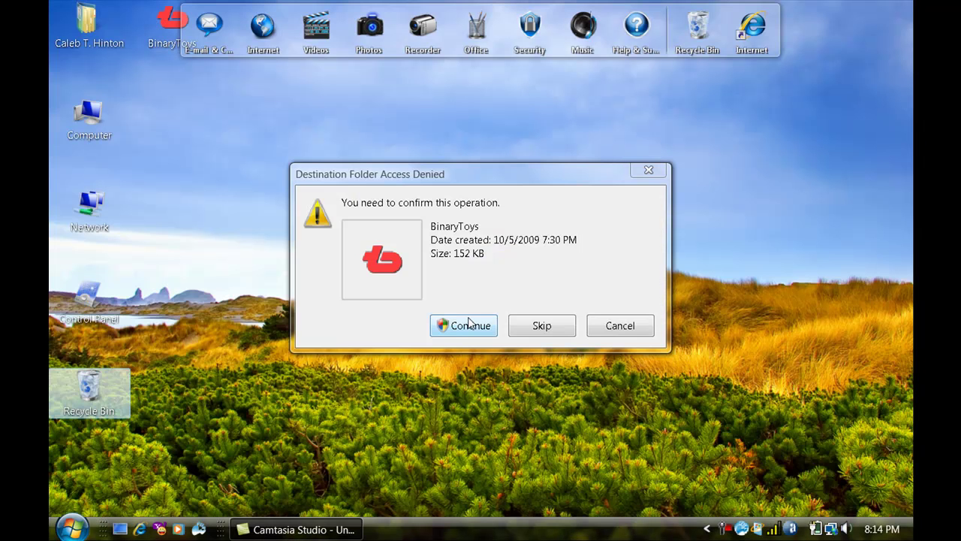
left_click(467, 321)
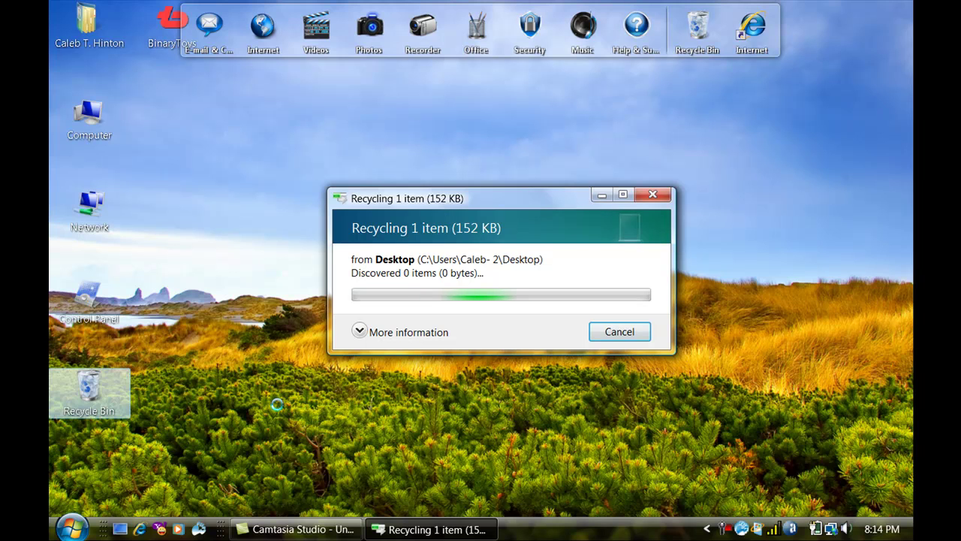
key("super")
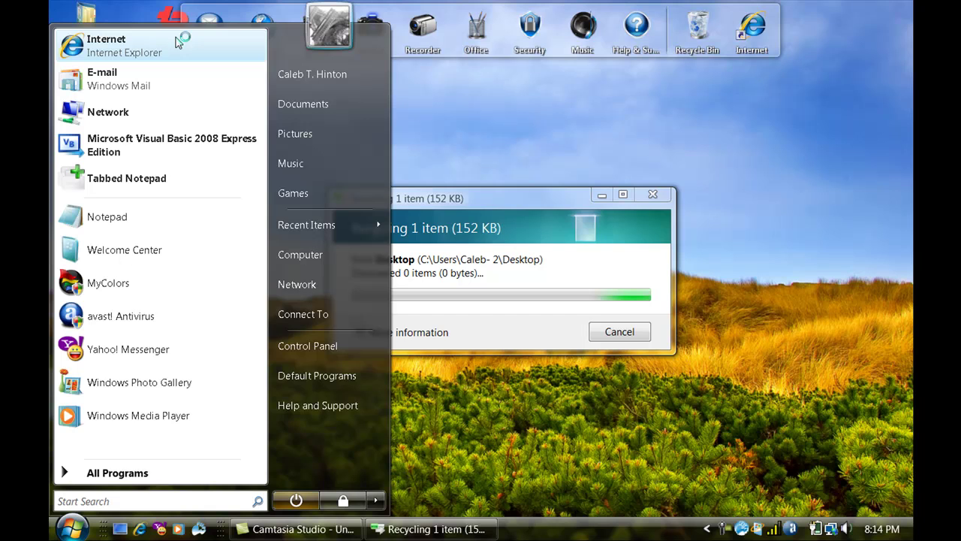
left_click(176, 37)
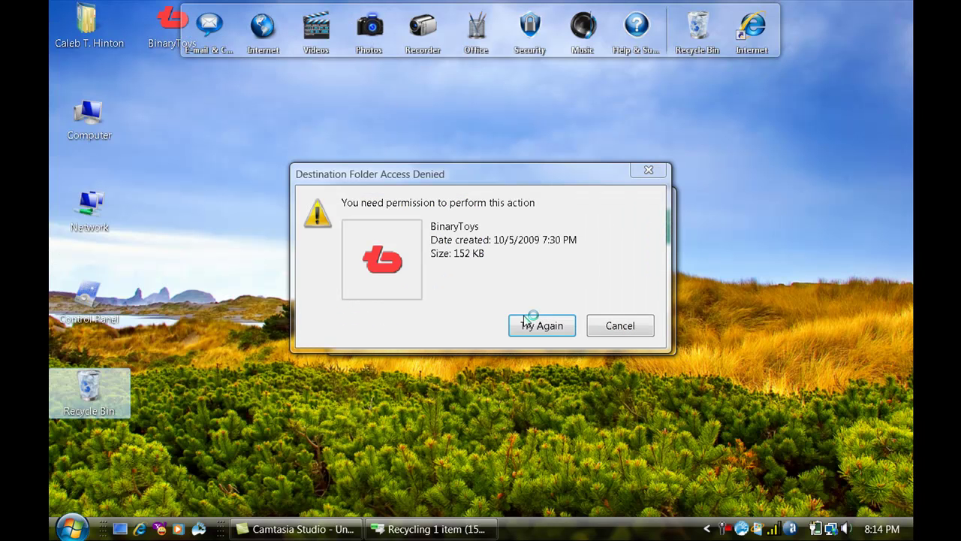
left_click(527, 324)
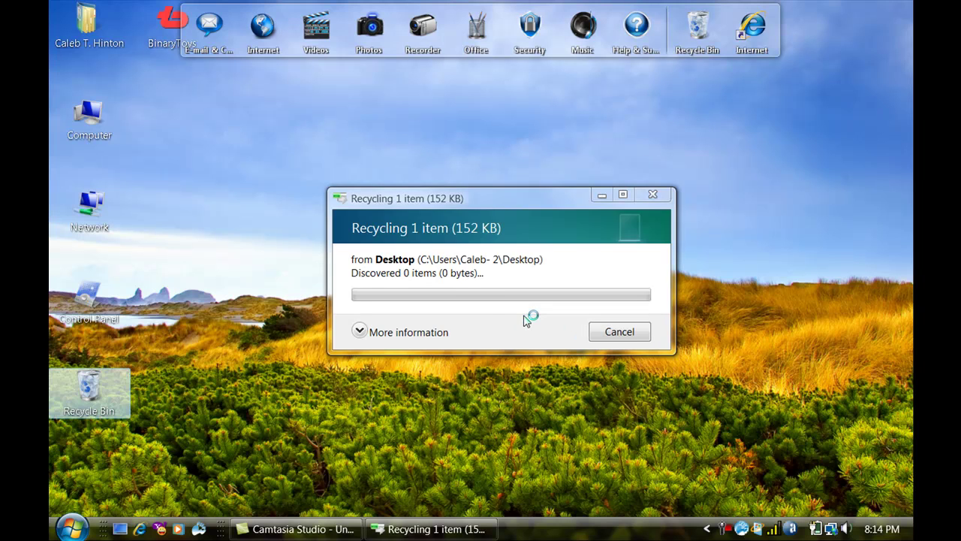
left_click(610, 334)
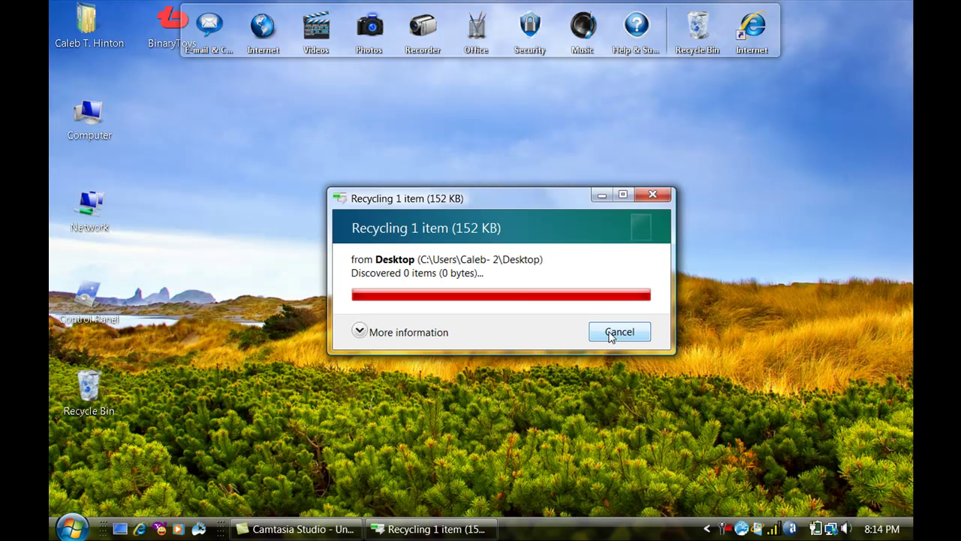
left_click(611, 334)
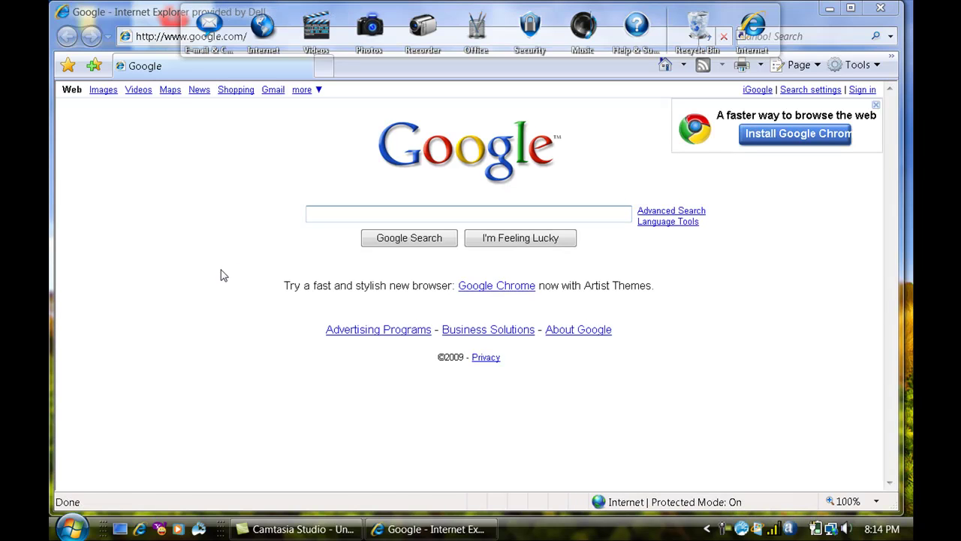
left_click(182, 39)
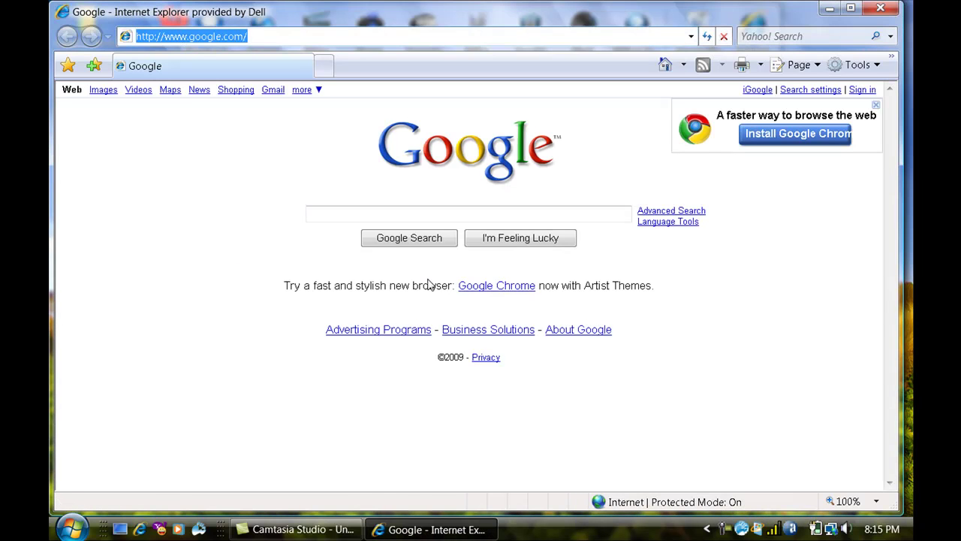
left_click(389, 214)
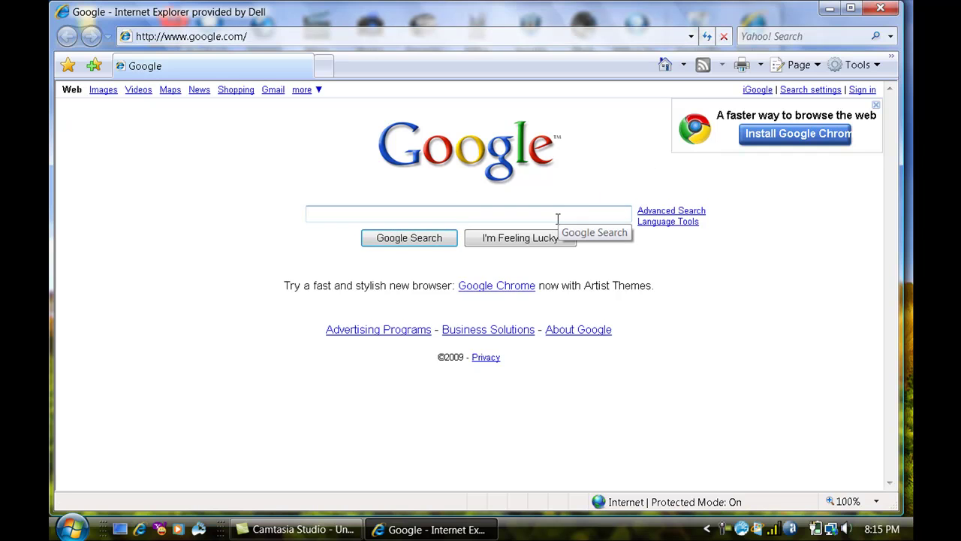
left_click(526, 39)
type("ww")
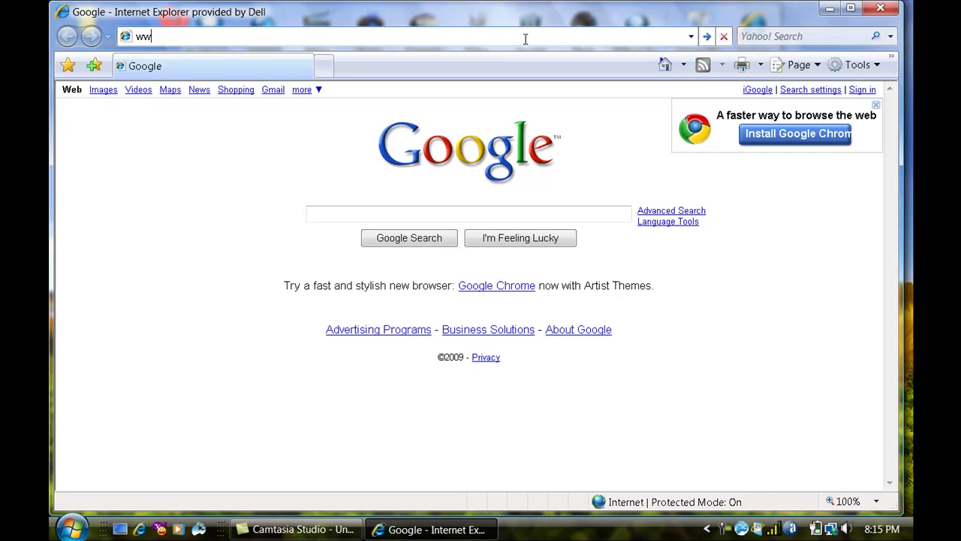
type("w.dell.com")
key("Return")
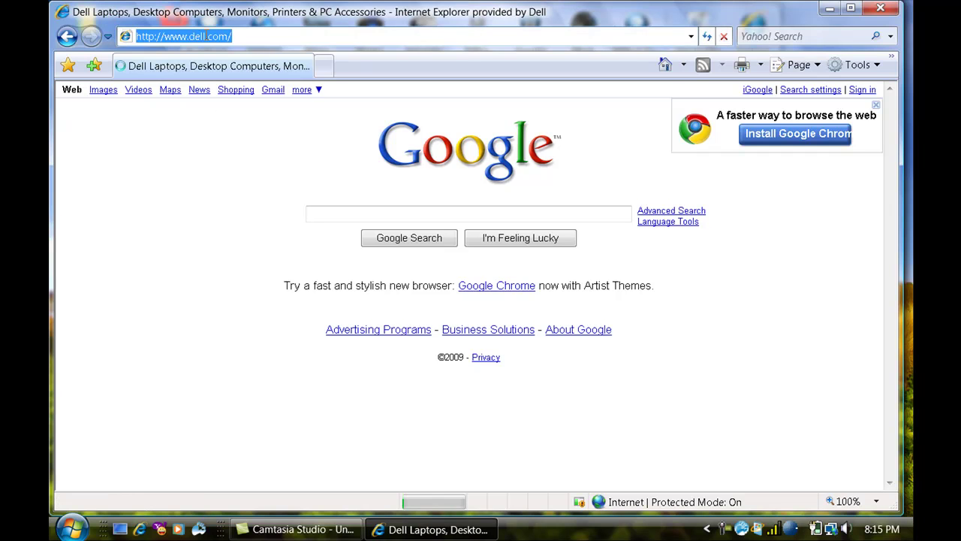
type("dock")
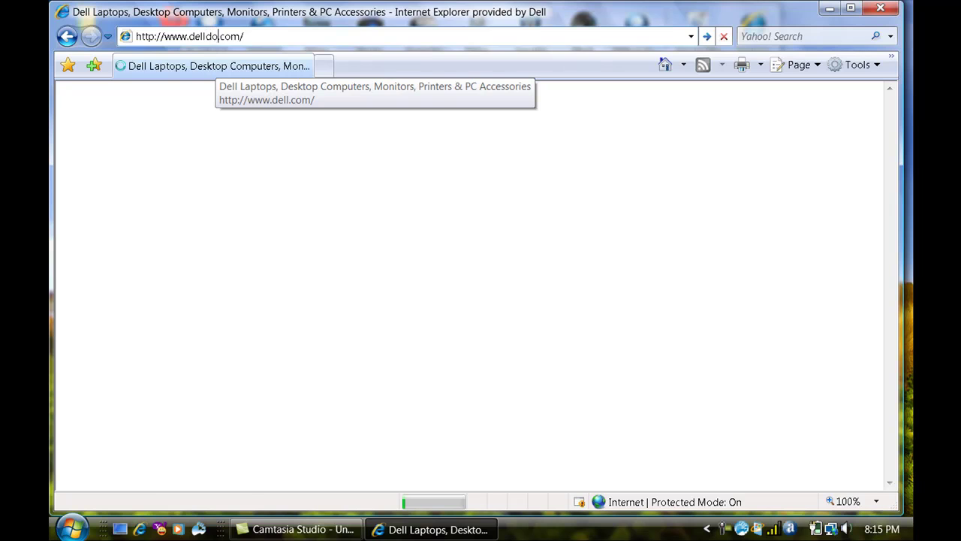
key("Return")
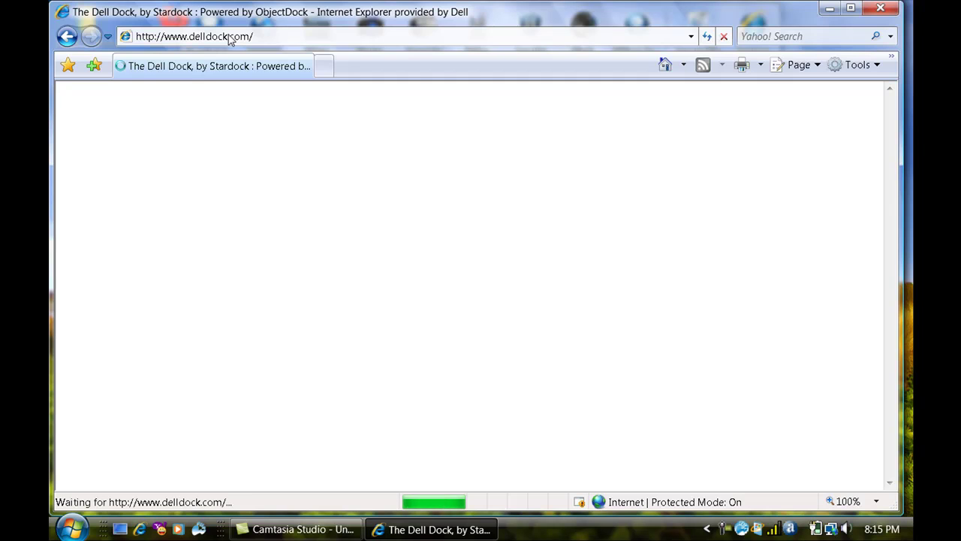
left_click(229, 37)
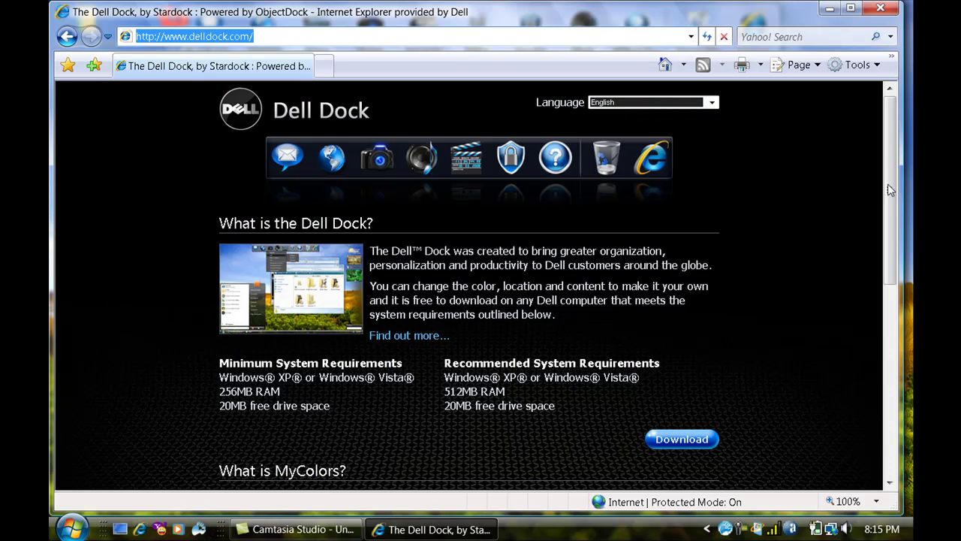
Step: Look through the Dell Dock page and the Think Green gallery page behind the MyColors download link, and close the browser
left_click_drag(889, 190, 894, 347)
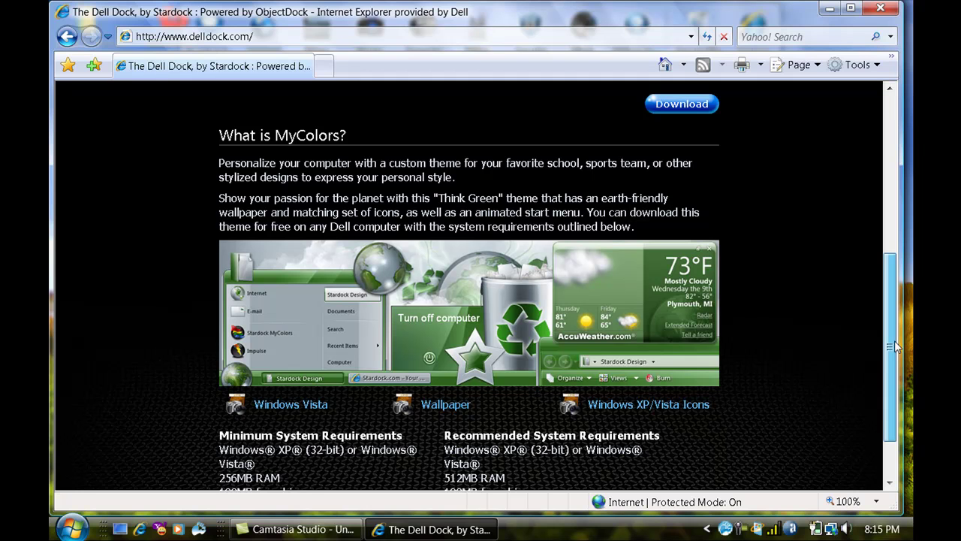
left_click_drag(895, 346, 897, 325)
scroll(826, 403, "down", 4)
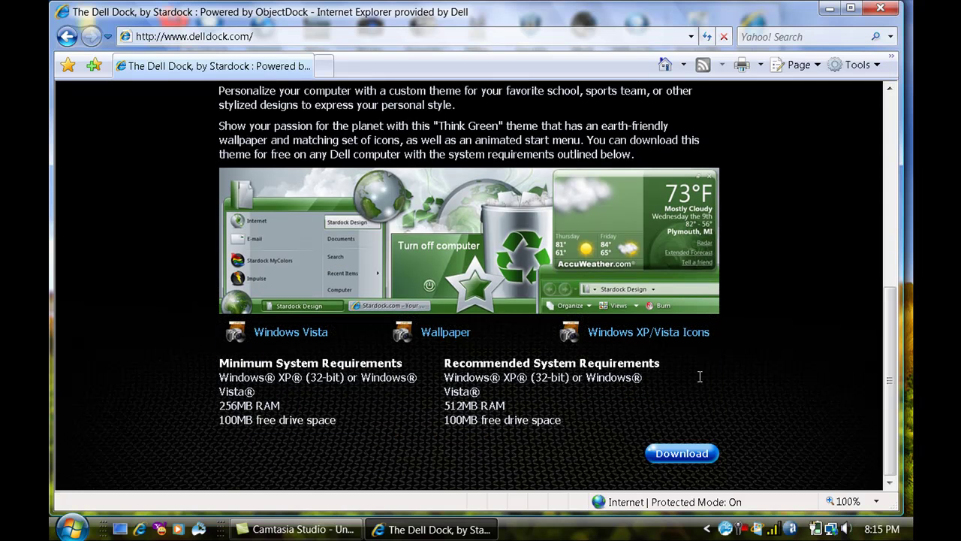
left_click(686, 460)
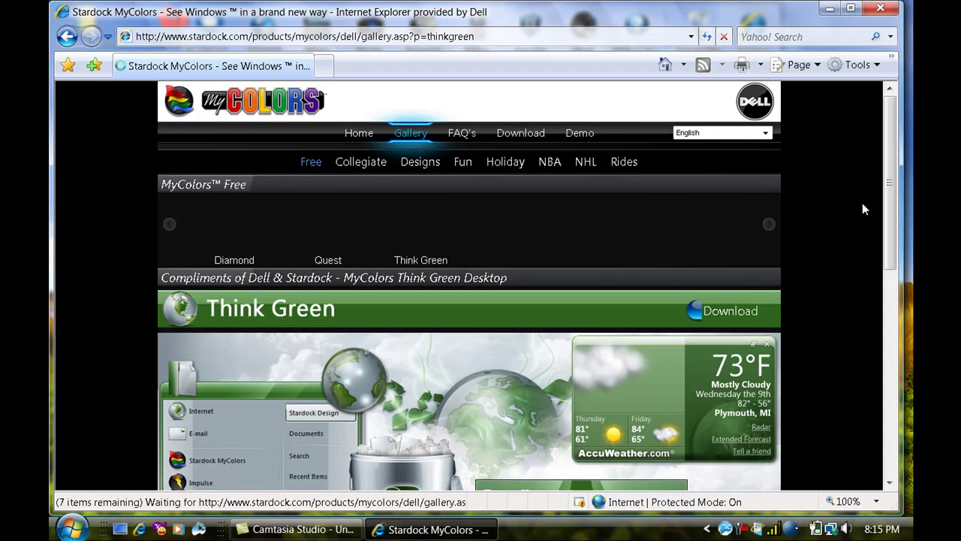
left_click_drag(890, 188, 899, 90)
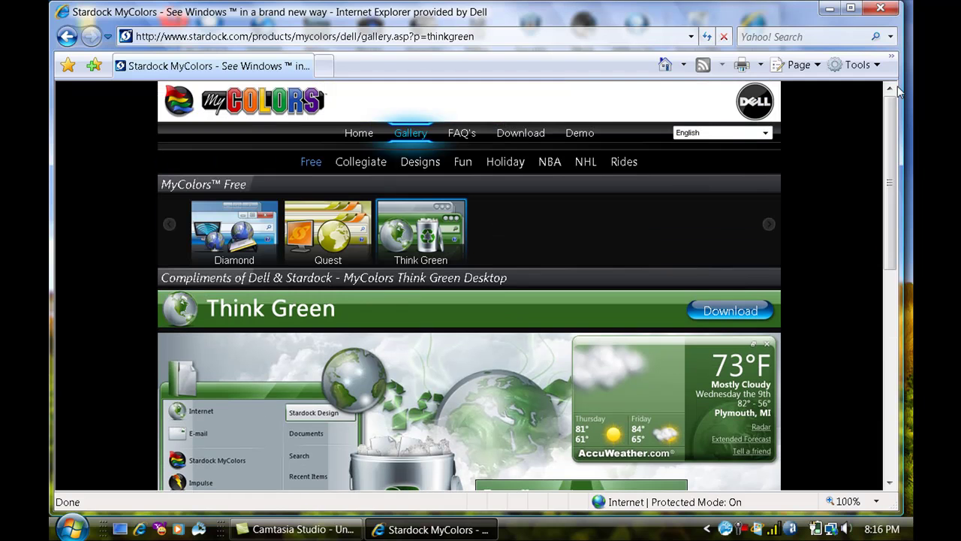
left_click(881, 7)
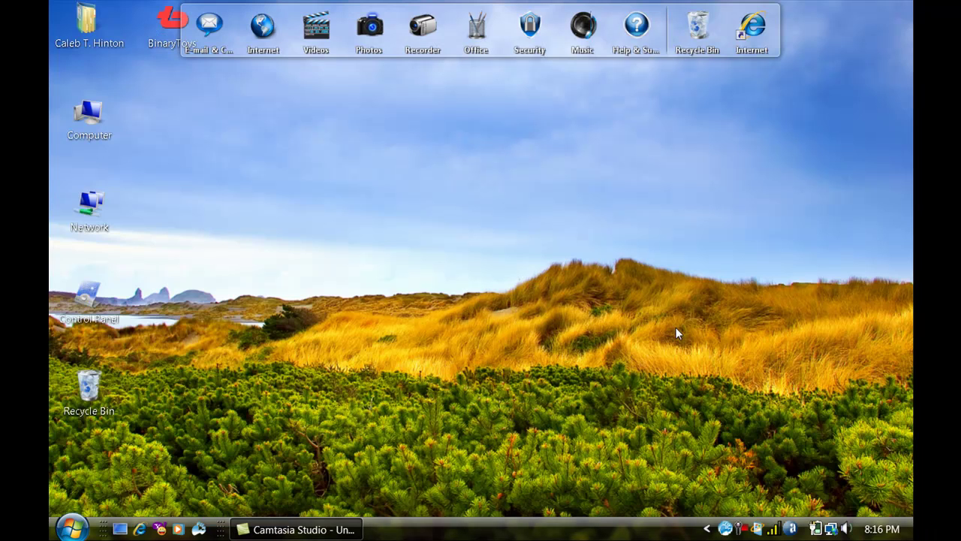
Step: Launch MyColors and lock the taskbar
left_click(51, 534)
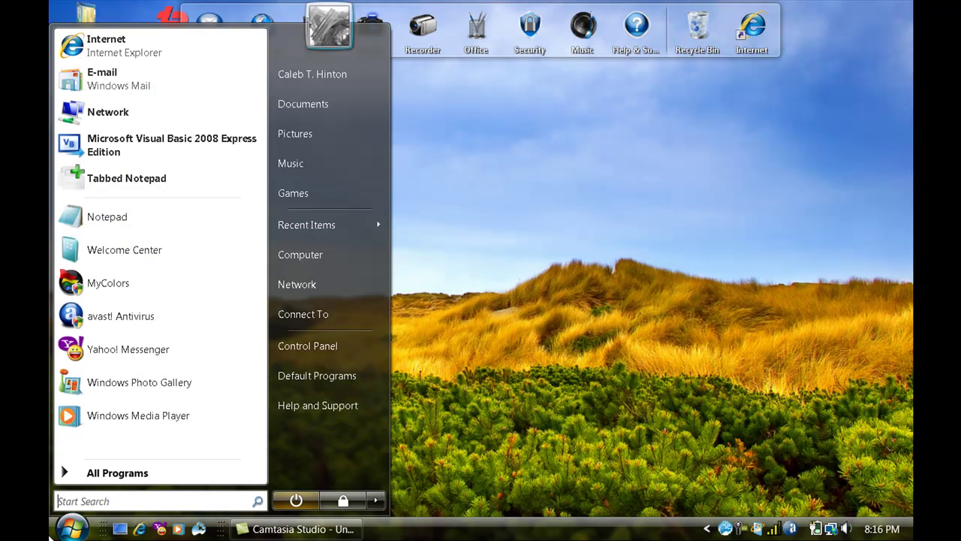
left_click(113, 293)
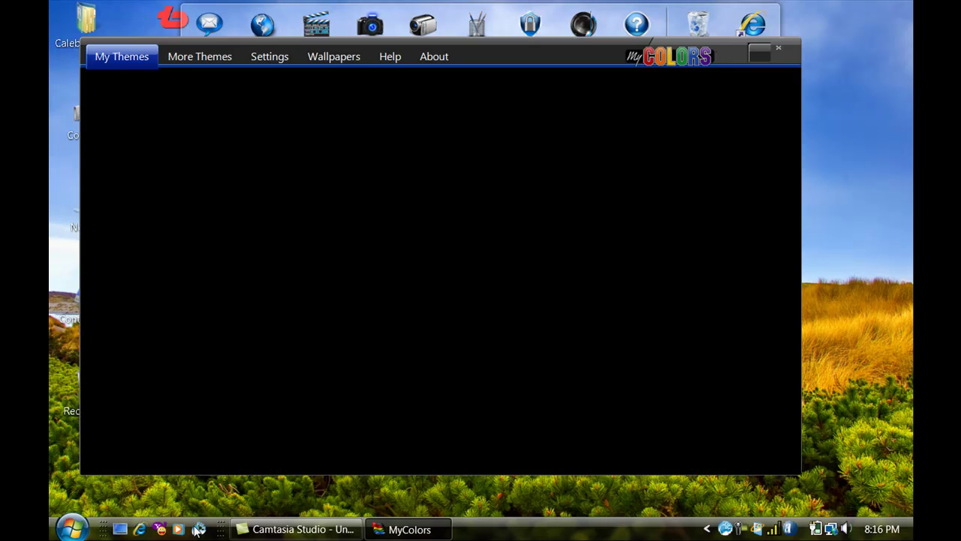
right_click(554, 535)
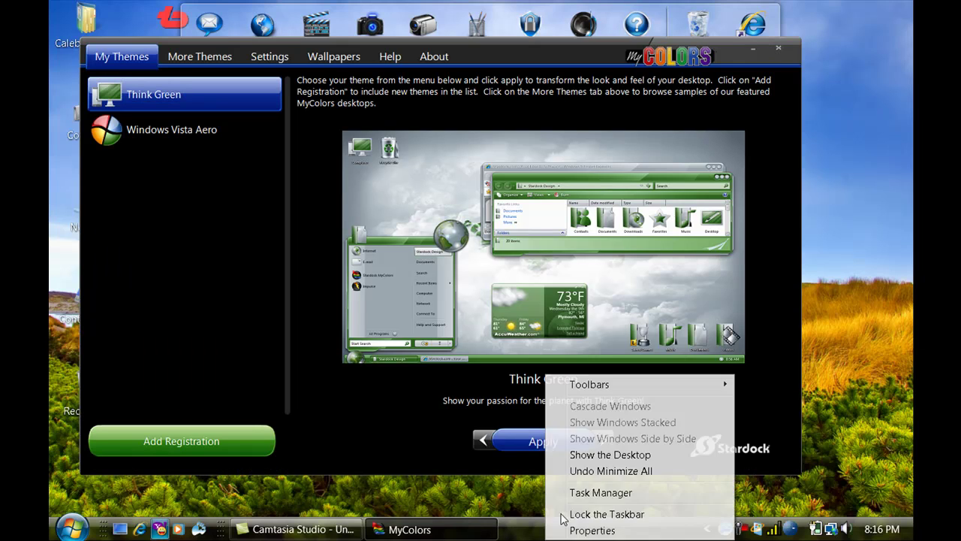
left_click(565, 511)
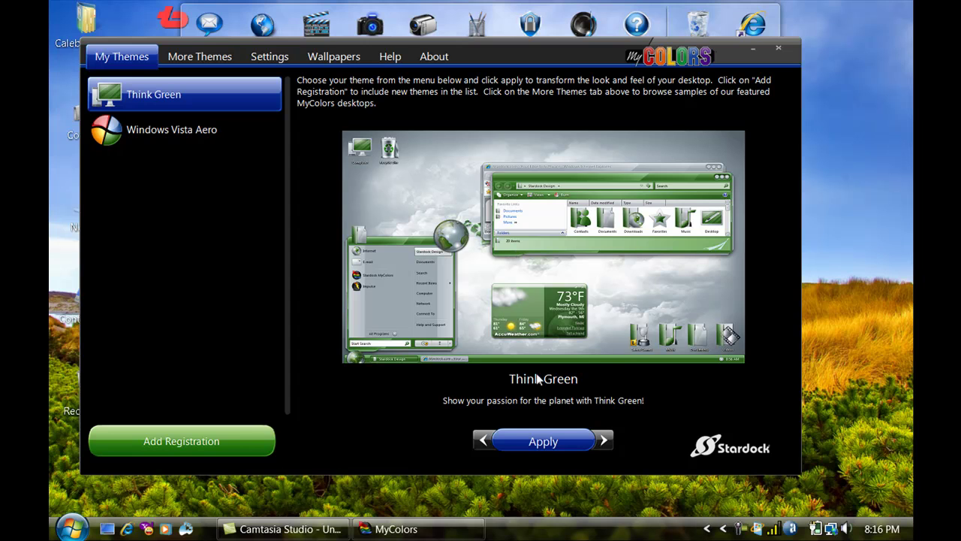
Step: Apply the Think Green theme in MyColors and show the desktop
left_click(560, 444)
key("super+d")
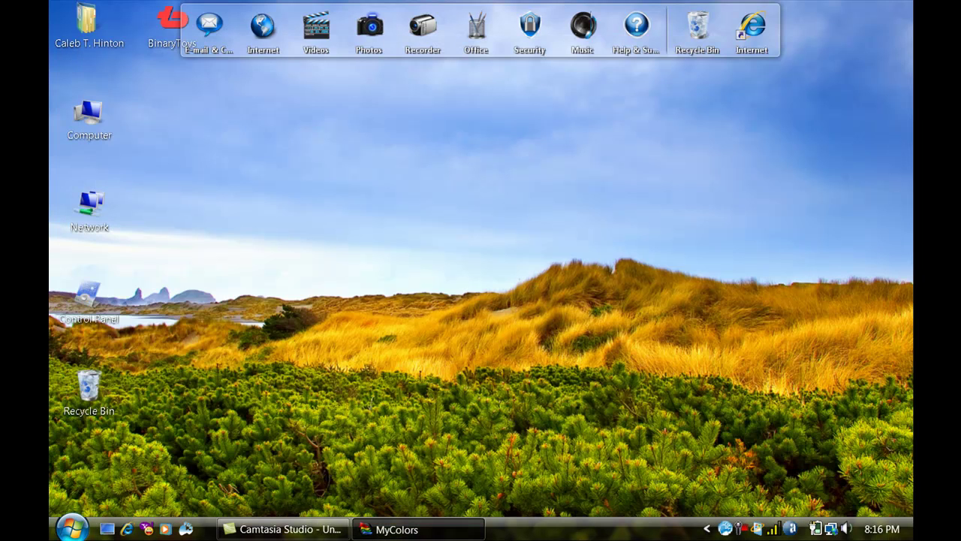
Step: Bring the MyColors window back, select the Windows Vista Aero theme and close MyColors
key("super+d")
left_click(172, 137)
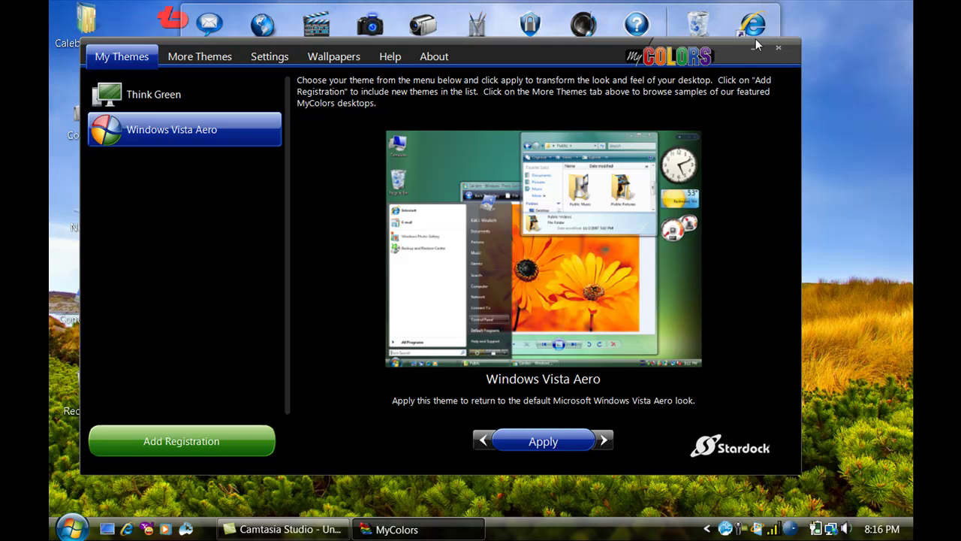
left_click(780, 47)
Step: Minimize the Camtasia Studio window to get back to the desktop
left_click_drag(701, 183, 437, 283)
key("F10")
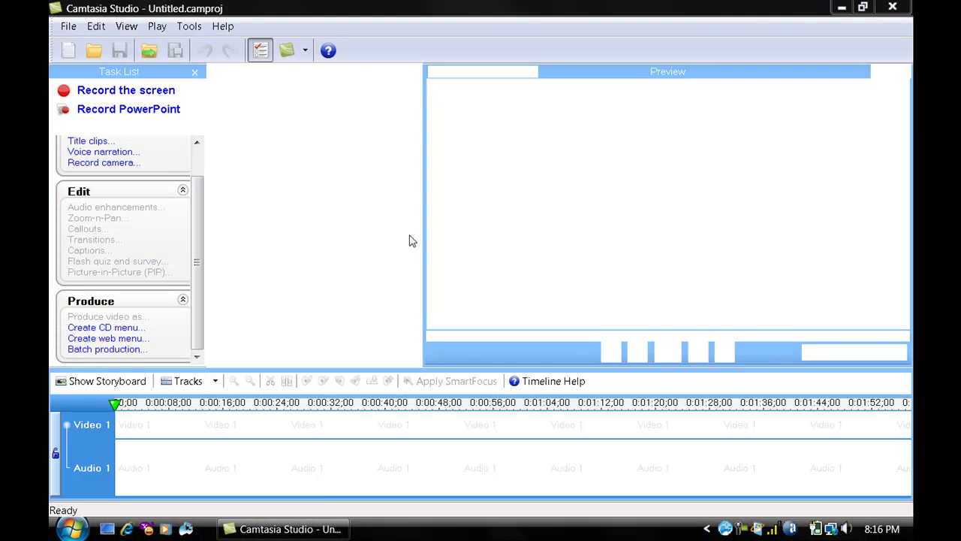
left_click(107, 528)
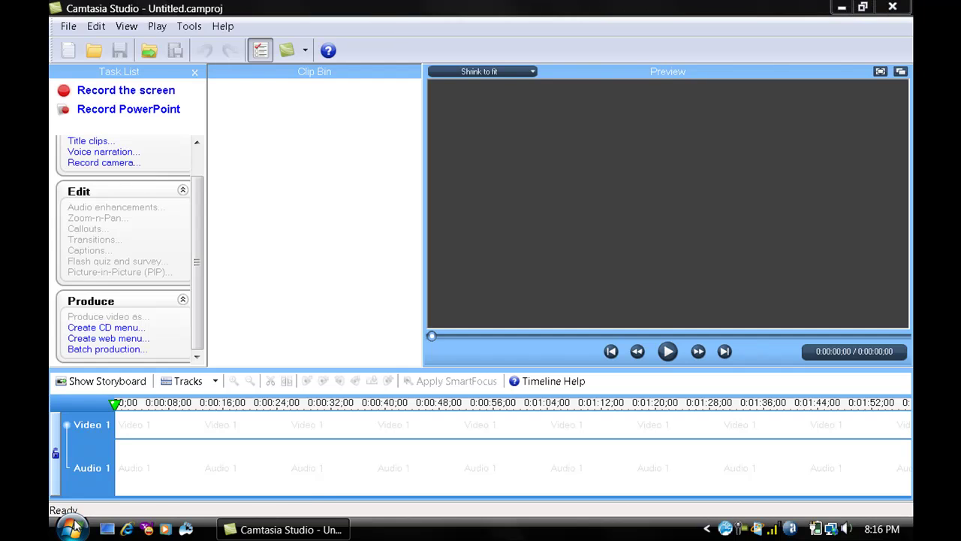
key("super")
left_click(524, 131)
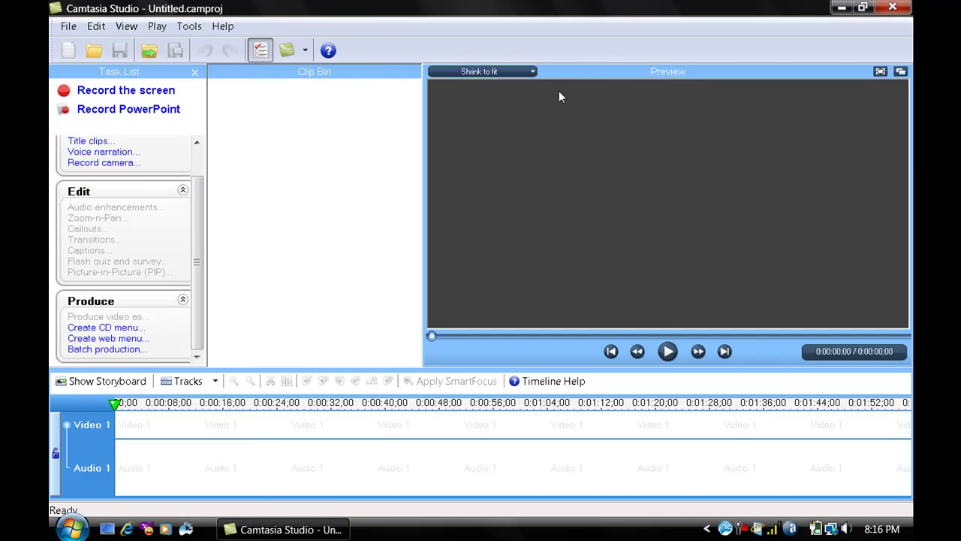
left_click(847, 7)
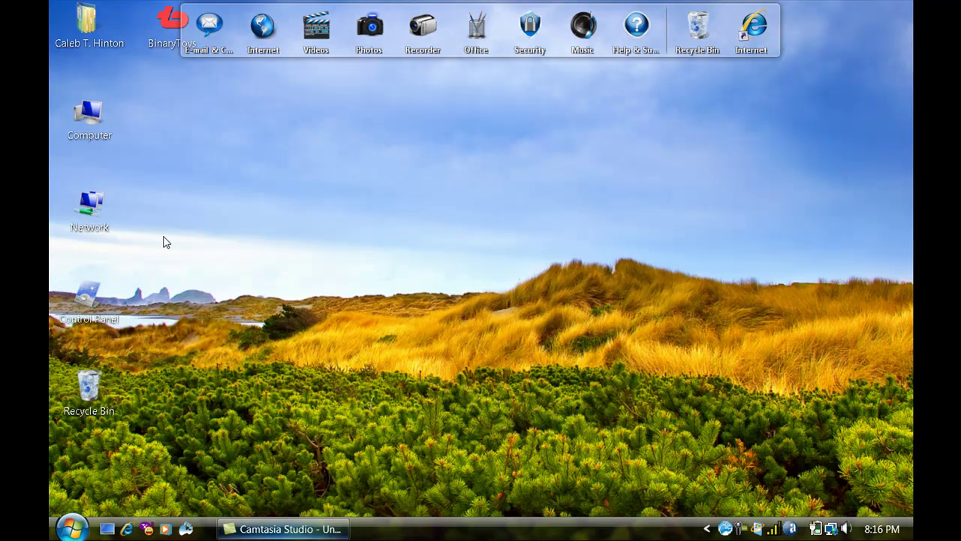
Step: Look over the Start menu against the new wallpaper and close it again
left_click(69, 529)
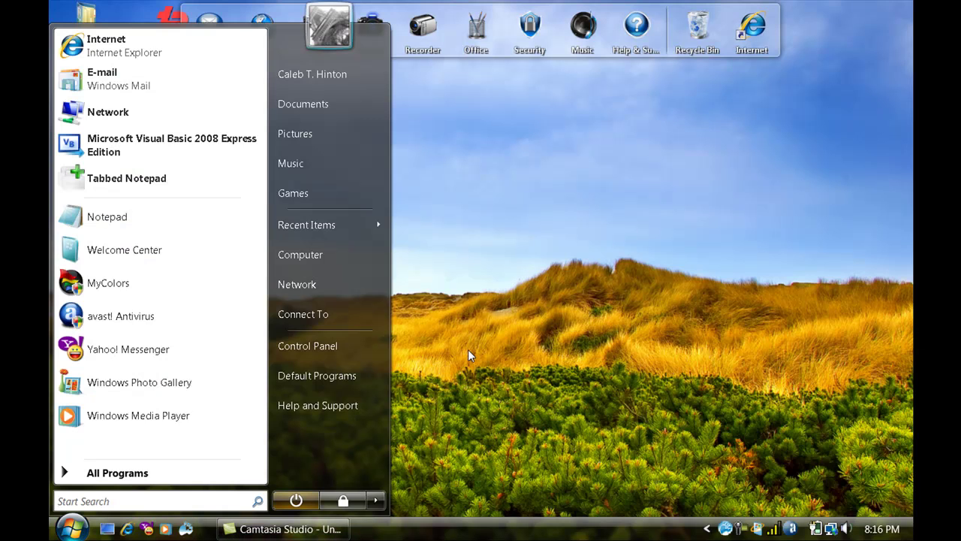
left_click(536, 406)
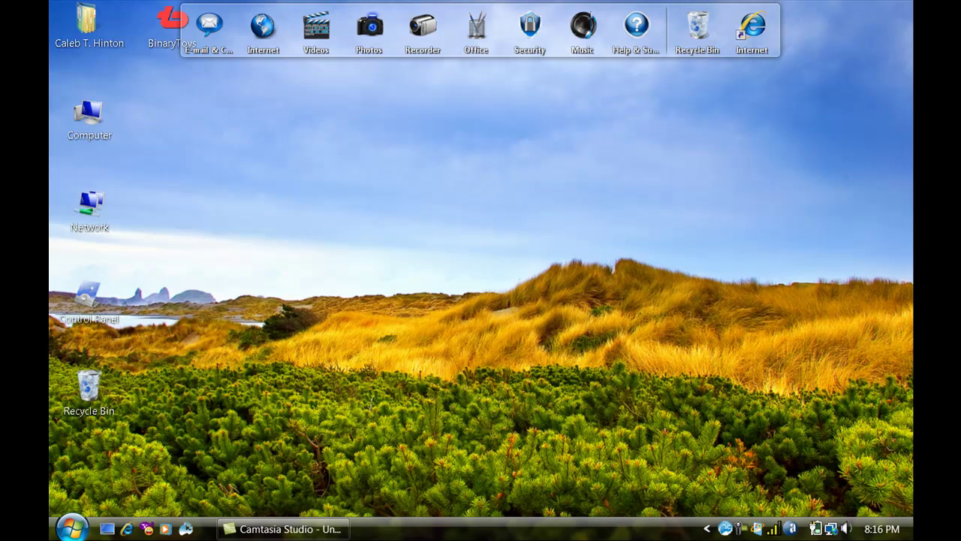
left_click(71, 529)
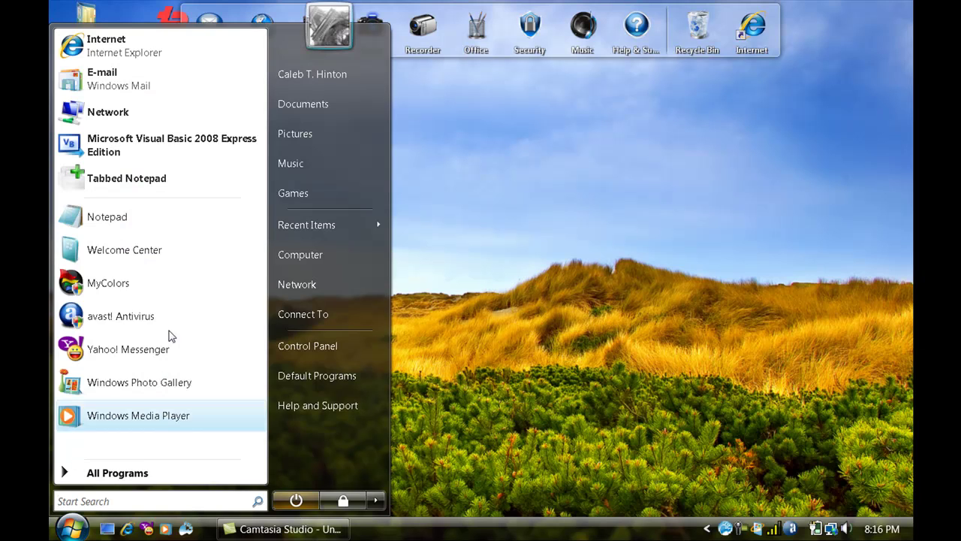
left_click(182, 249)
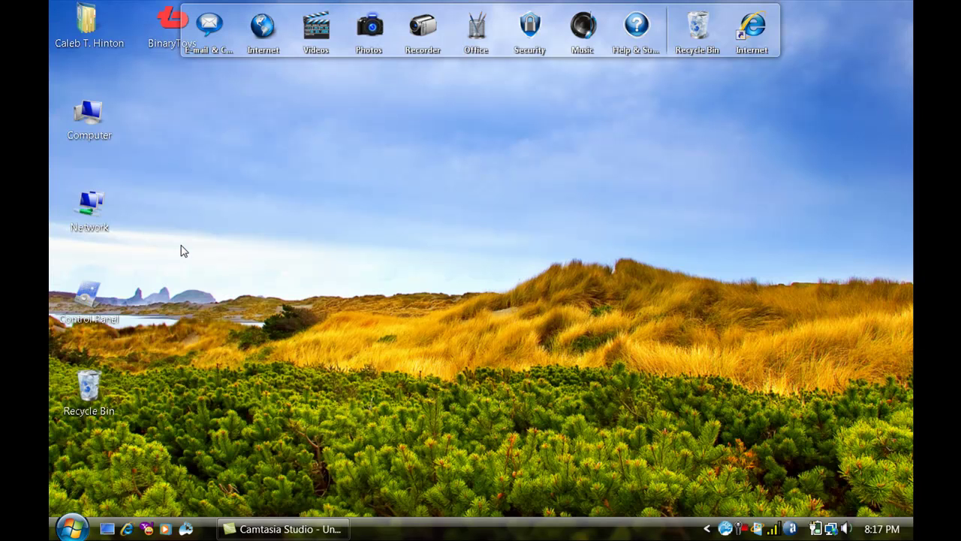